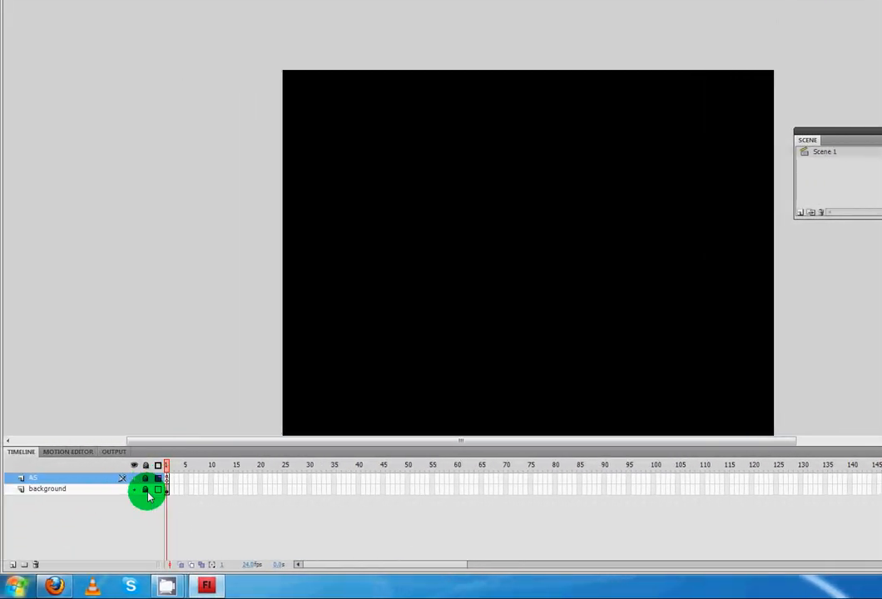
# Step: Unlock the background layer and nudge the stage01Background clip on the stage upward to about Y 47
pyautogui.click(145, 491)
pyautogui.click(444, 376)
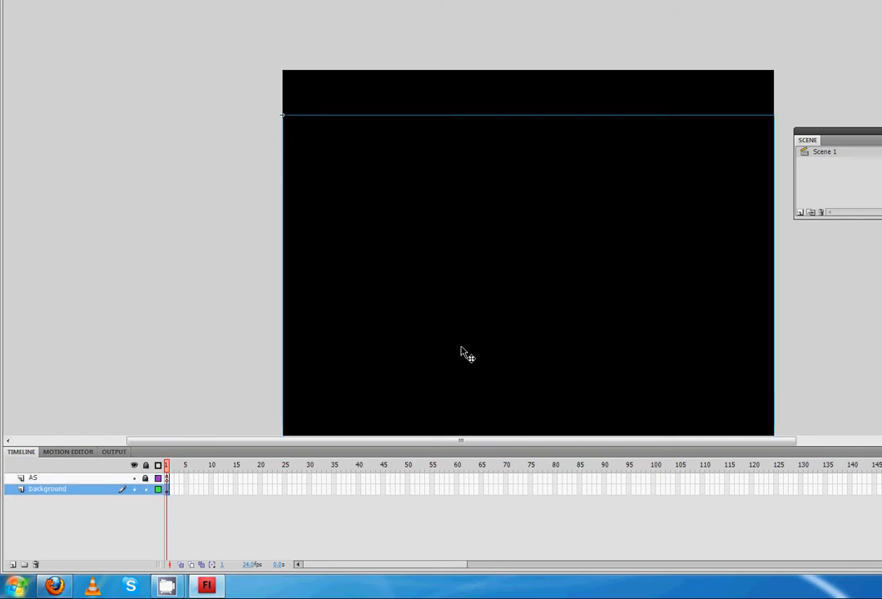
pyautogui.click(145, 490)
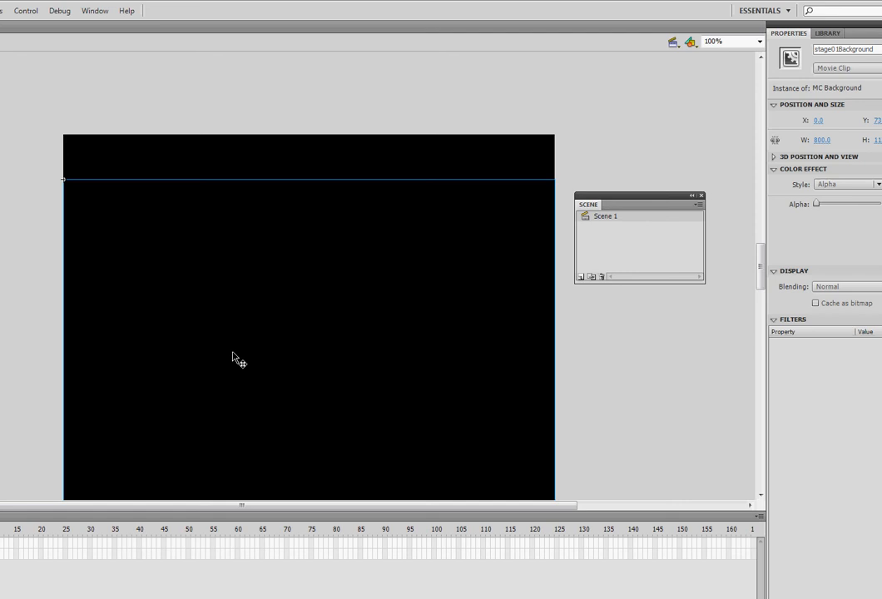
pyautogui.press('Up')
pyautogui.press('Up')
pyautogui.press('Up')
pyautogui.press('Up')
pyautogui.press('Up')
pyautogui.press('Up')
pyautogui.press('Up')
pyautogui.press('Up')
pyautogui.press('Up')
pyautogui.press('Up')
pyautogui.press('Up')
pyautogui.press('Up')
pyautogui.press('Up')
pyautogui.press('Up')
pyautogui.press('Up')
pyautogui.press('Up')
pyautogui.press('Up')
pyautogui.press('Up')
pyautogui.press('Up')
pyautogui.press('Up')
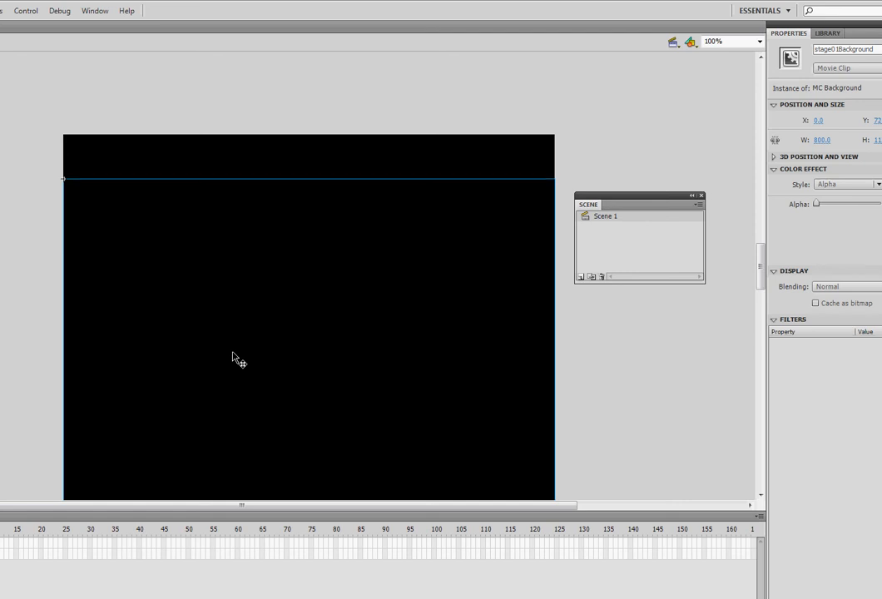
pyautogui.press('Up')
pyautogui.press('Up')
pyautogui.press('Up')
pyautogui.press('Up')
pyautogui.press('Up')
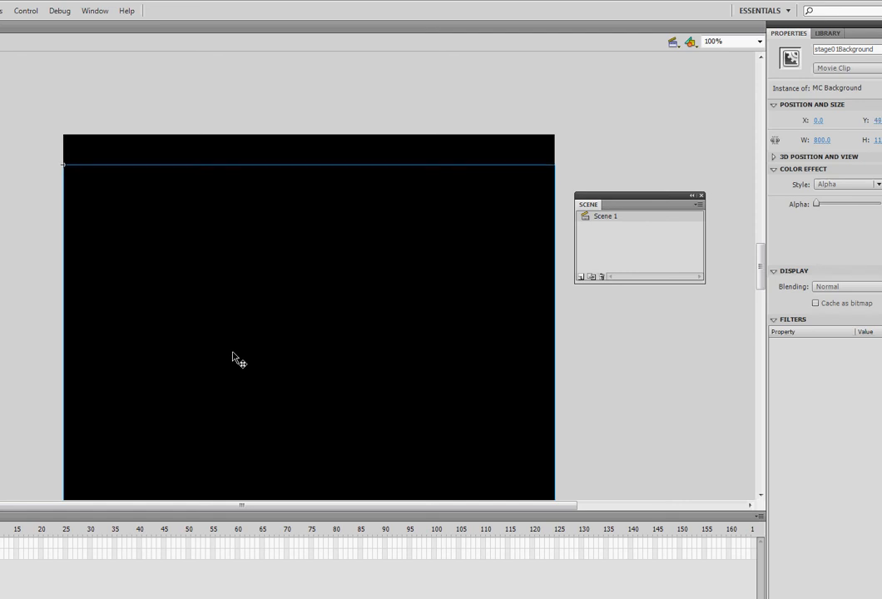
# Step: Test the movie, close the preview and lock the background layer
pyautogui.hotkey('ctrl', 'Return')
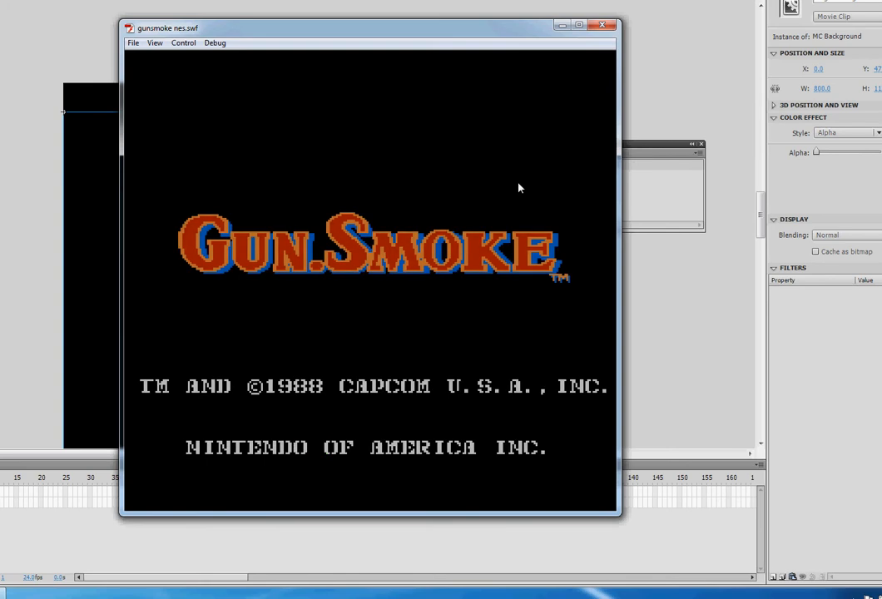
pyautogui.click(602, 25)
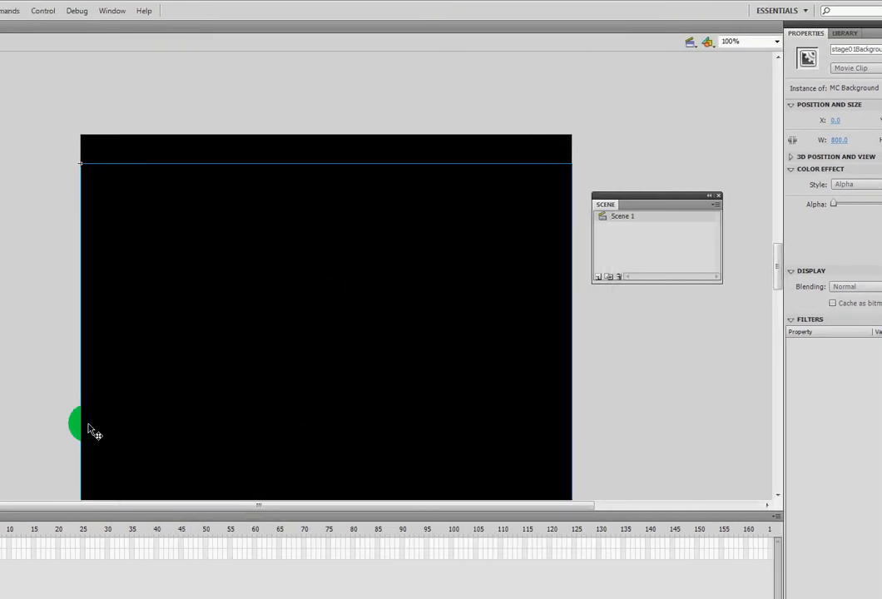
pyautogui.click(15, 501)
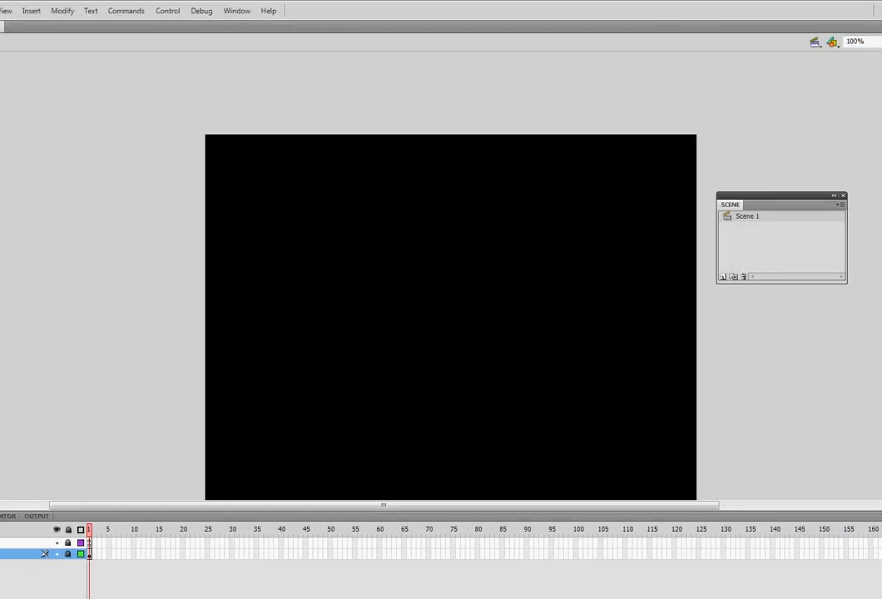
# Step: Open the MC Background symbol from the library for editing
pyautogui.click(877, 47)
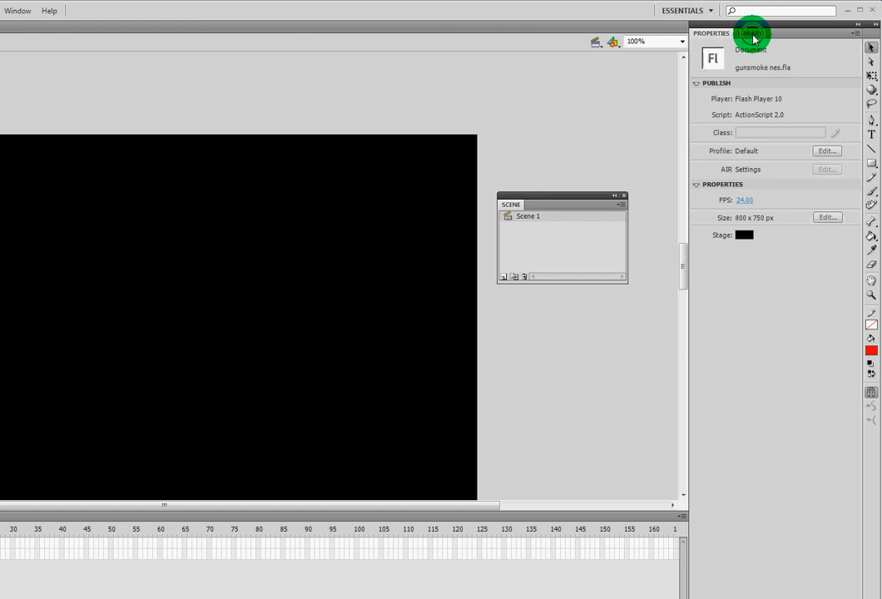
pyautogui.click(753, 38)
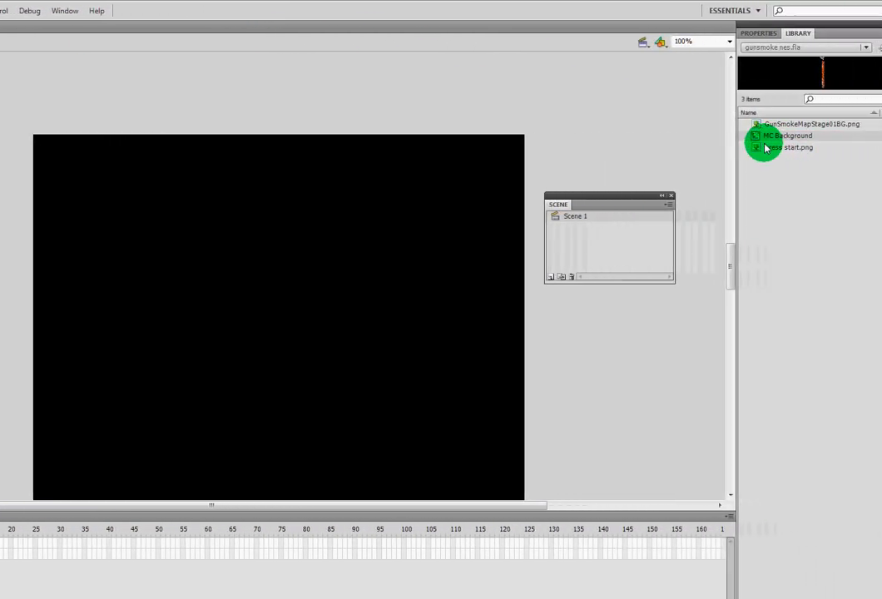
pyautogui.click(810, 138)
pyautogui.doubleClick(711, 138)
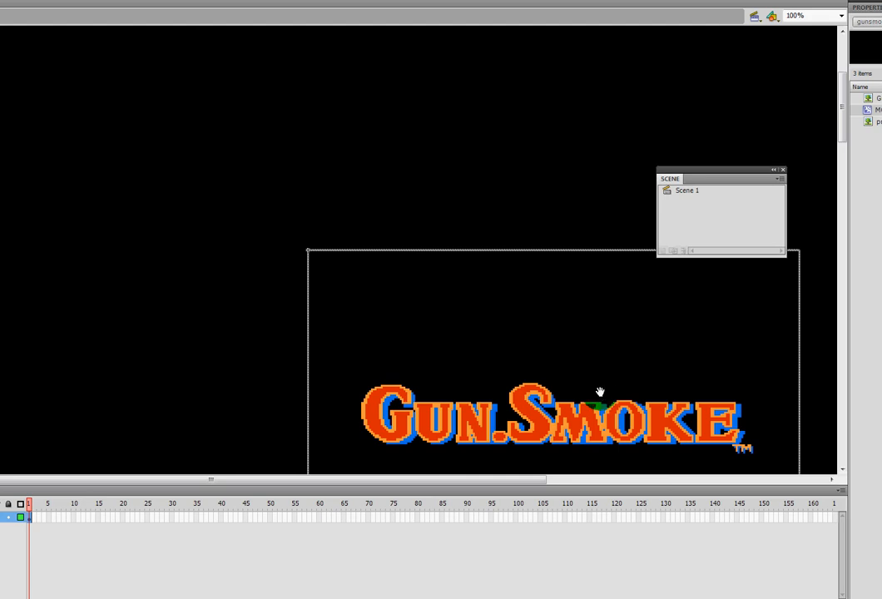
pyautogui.moveTo(594, 405); pyautogui.dragTo(430, 276)
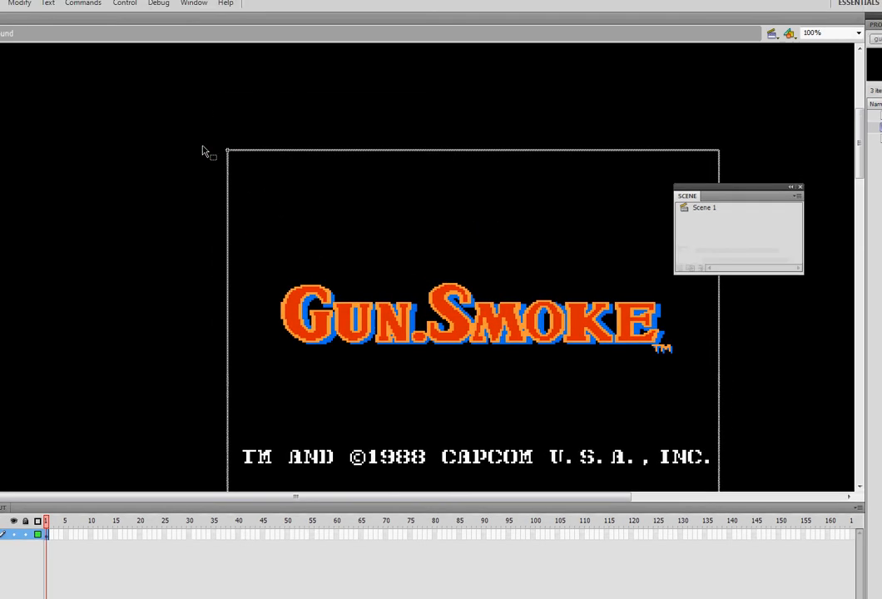
# Step: Move the title image away from the symbol's registration point and undo the move
pyautogui.click(243, 160)
pyautogui.click(243, 159)
pyautogui.click(244, 160)
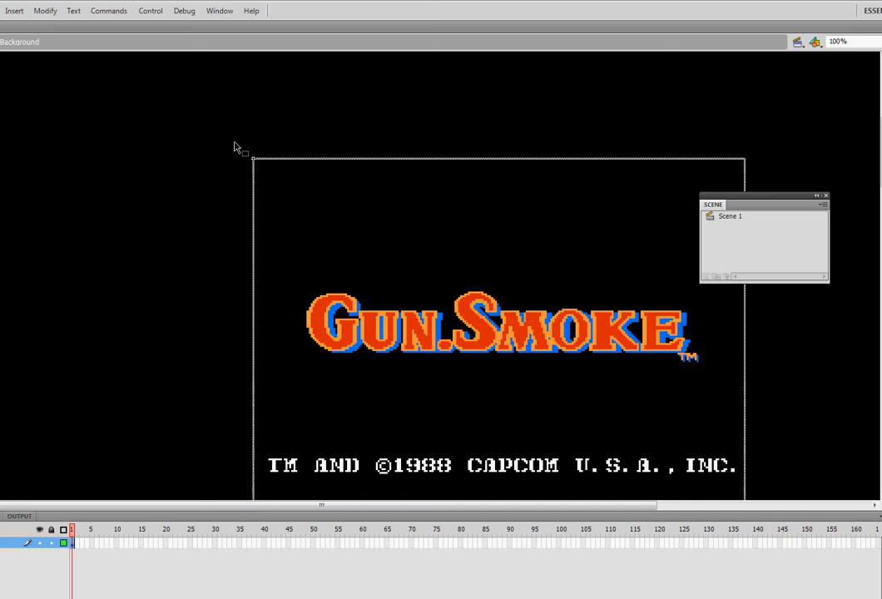
pyautogui.moveTo(221, 131); pyautogui.dragTo(275, 200)
pyautogui.moveTo(326, 309); pyautogui.dragTo(497, 332)
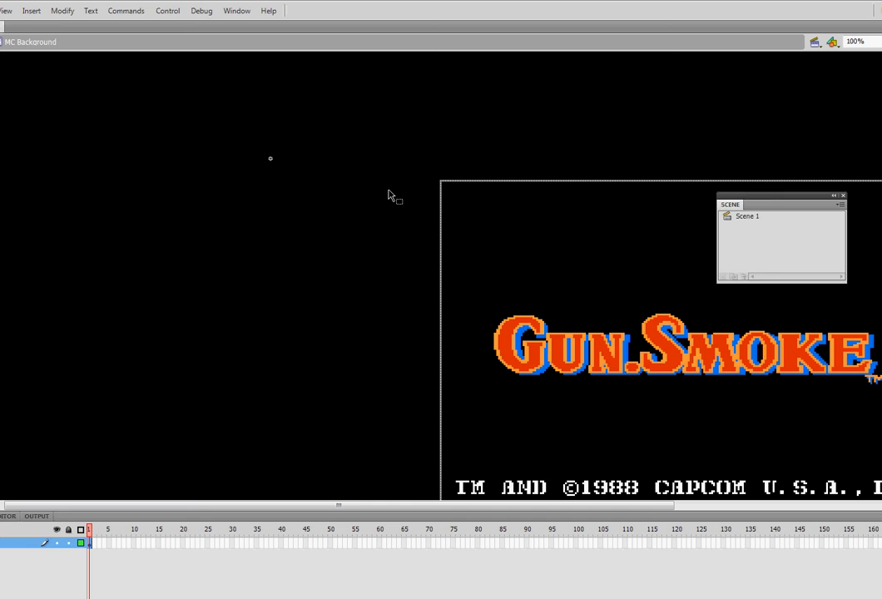
pyautogui.hotkey('ctrl', 'z')
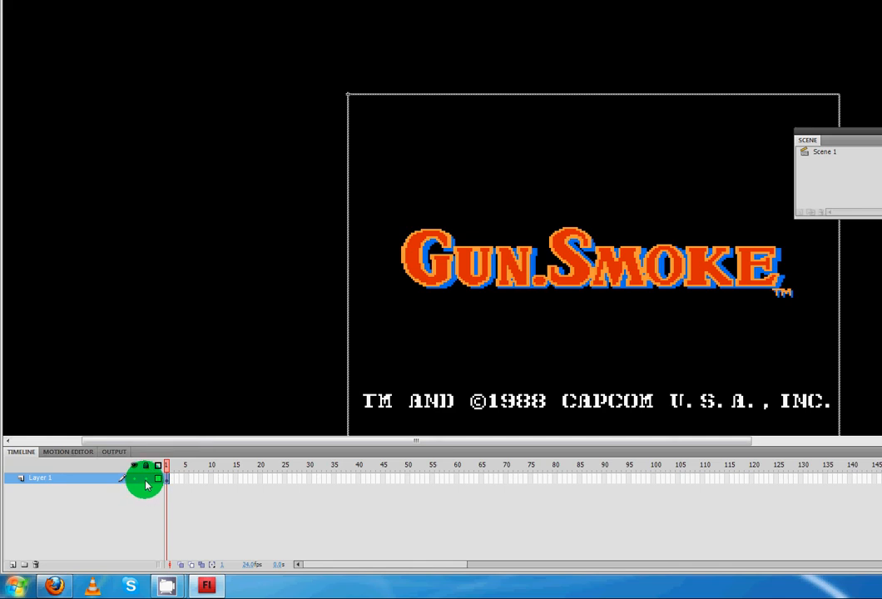
# Step: Lock Layer 1 inside MC Background and rename it background
pyautogui.click(146, 481)
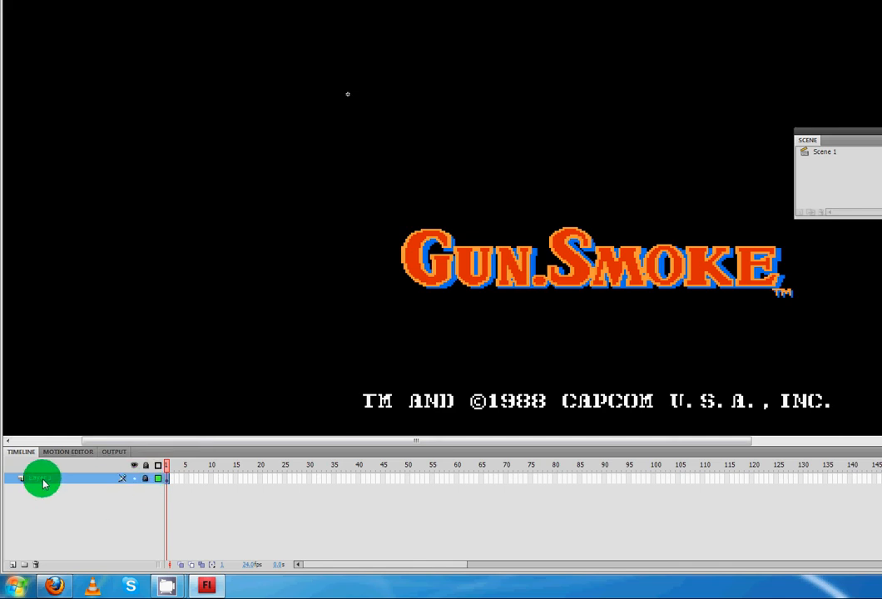
pyautogui.doubleClick(41, 480)
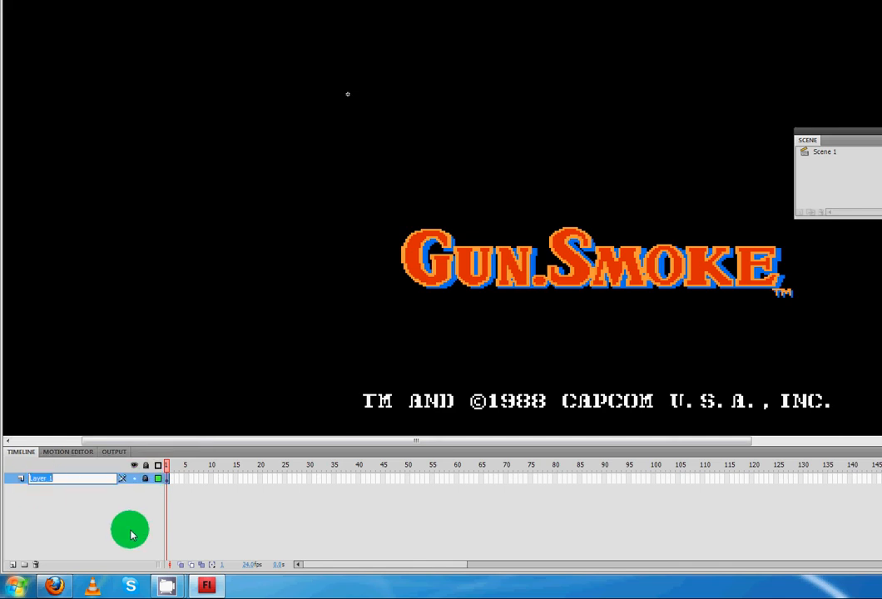
pyautogui.write('background')
pyautogui.press('Return')
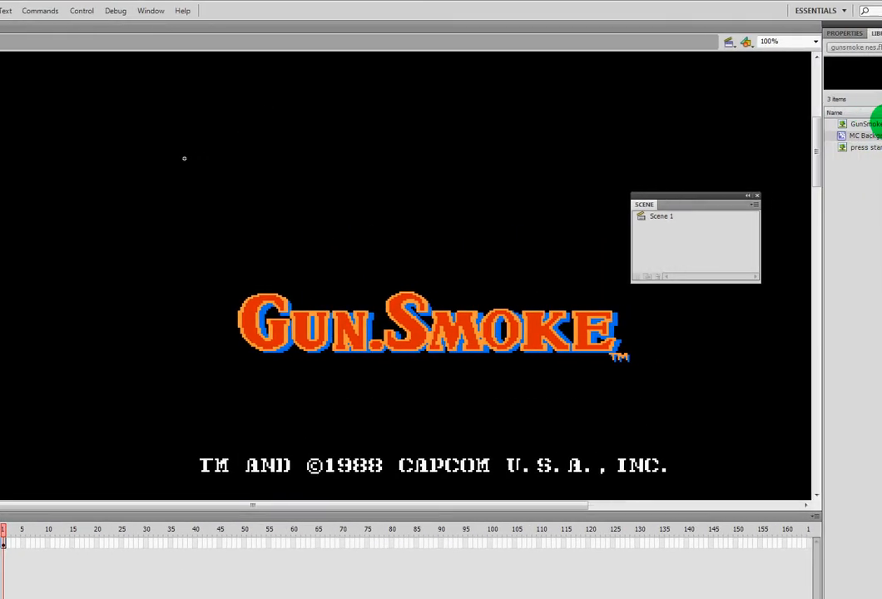
# Step: Add a new layer above the background layer in MC Background and name it start
pyautogui.click(870, 131)
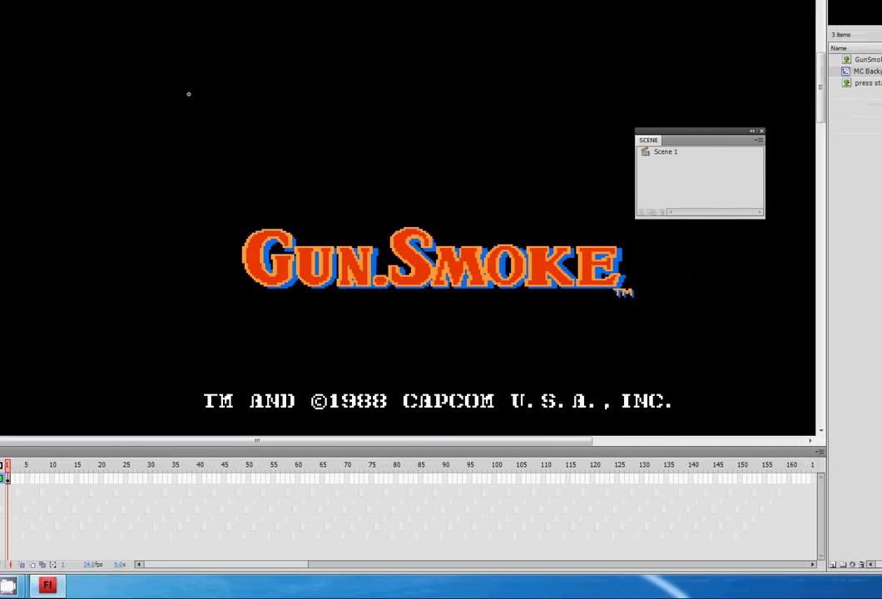
pyautogui.click(34, 482)
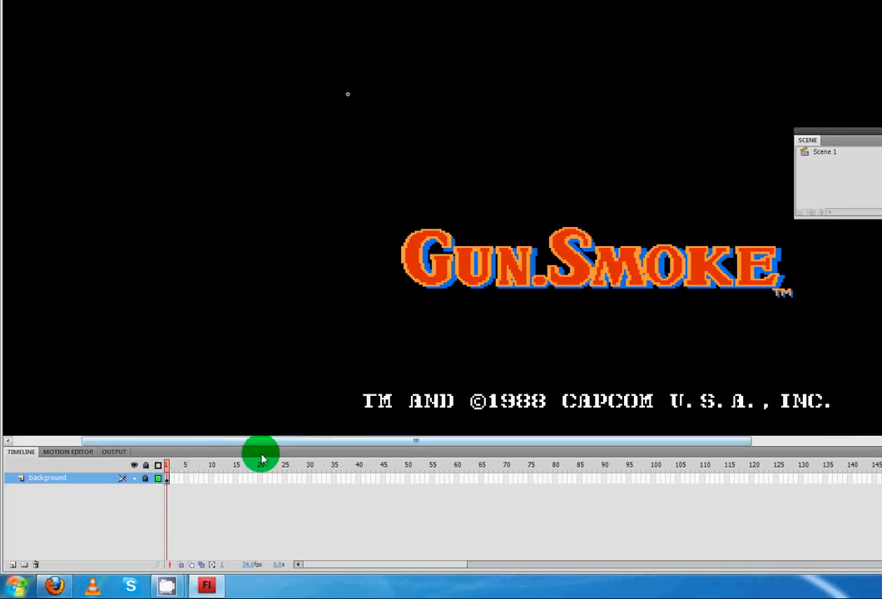
pyautogui.click(12, 565)
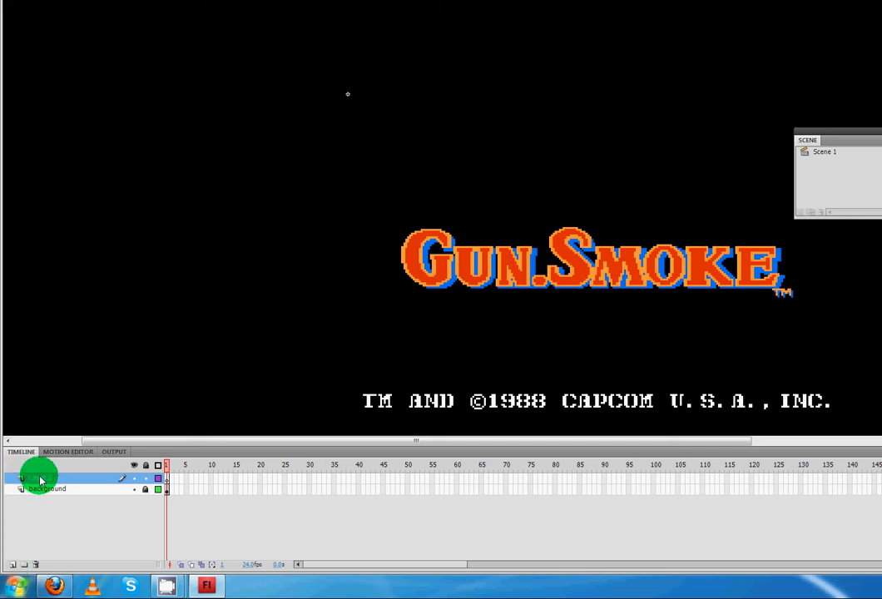
pyautogui.doubleClick(38, 477)
pyautogui.write('start')
pyautogui.press('Return')
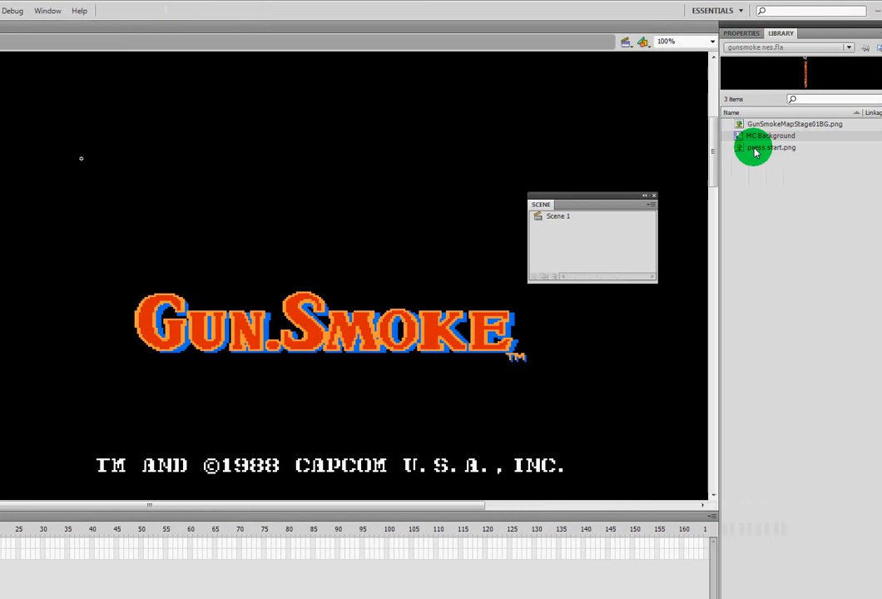
# Step: Place press start.png from the library between the Gun.Smoke logo and the copyright line, fine-tuning its position
pyautogui.moveTo(724, 153); pyautogui.dragTo(295, 416)
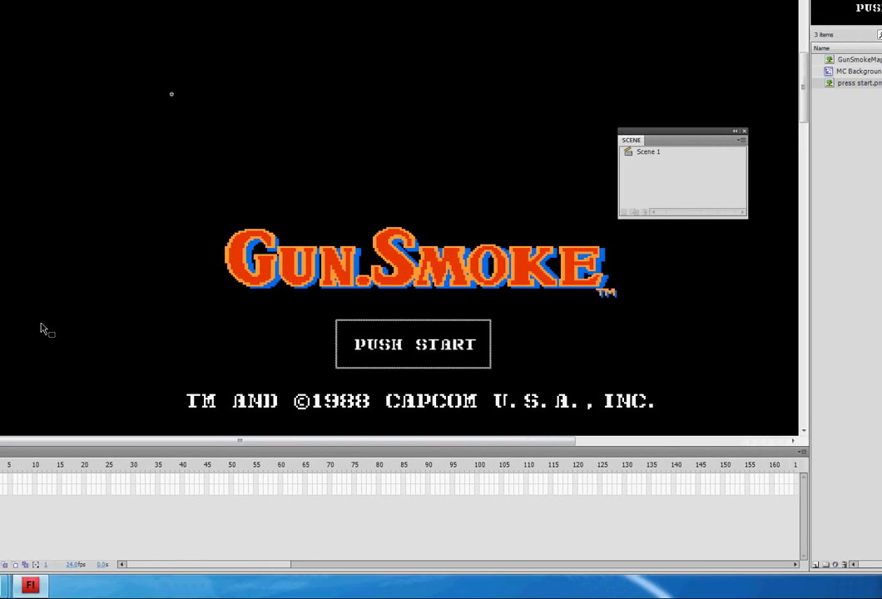
pyautogui.press('Up')
pyautogui.press('Right')
pyautogui.press('Up')
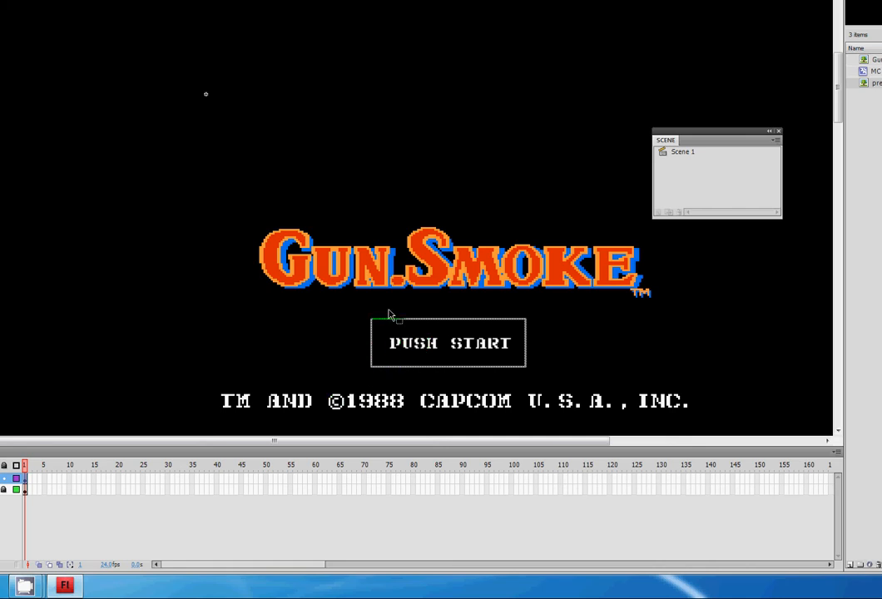
# Step: Convert the PUSH START image to a movie clip symbol named MC Push Start with upper-left registration
pyautogui.rightClick(475, 346)
pyautogui.click(463, 351)
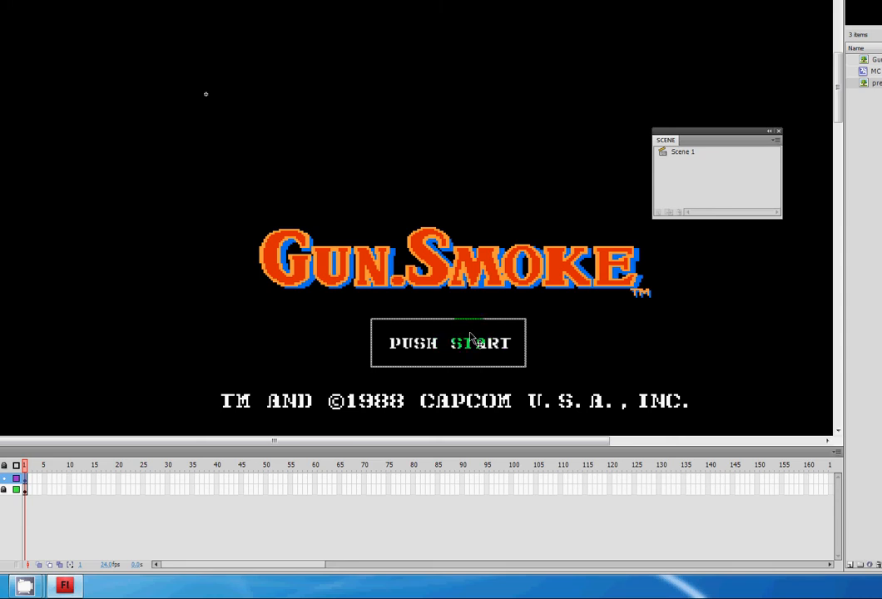
pyautogui.rightClick(473, 352)
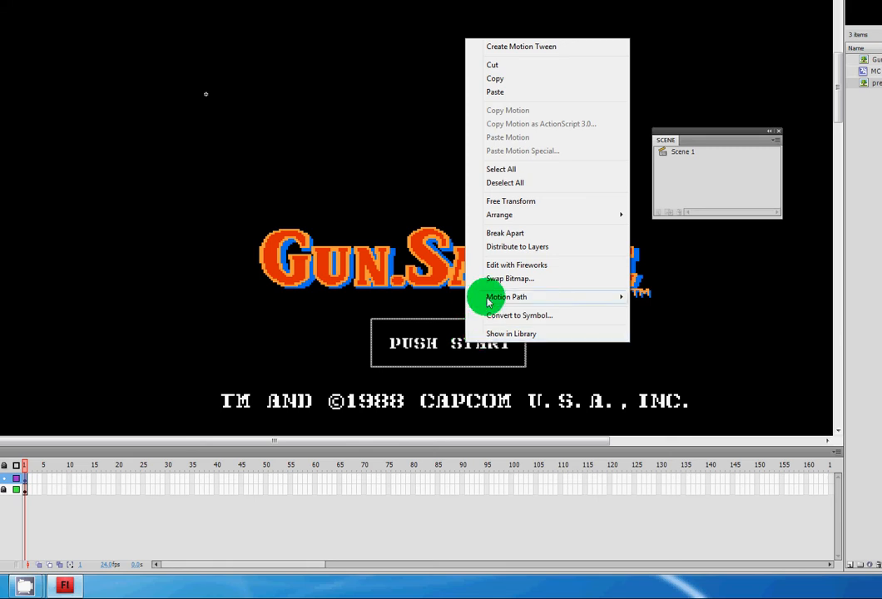
pyautogui.click(497, 315)
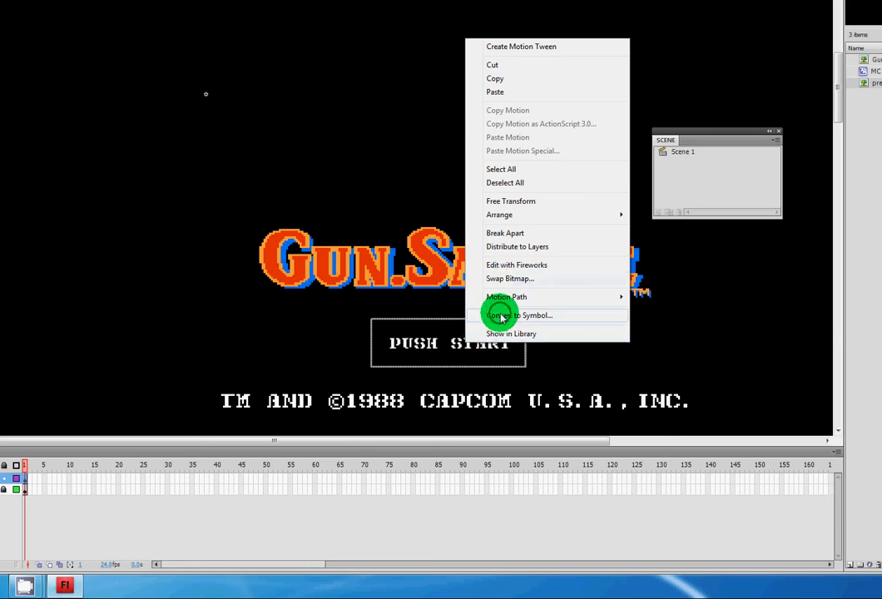
pyautogui.click(412, 127)
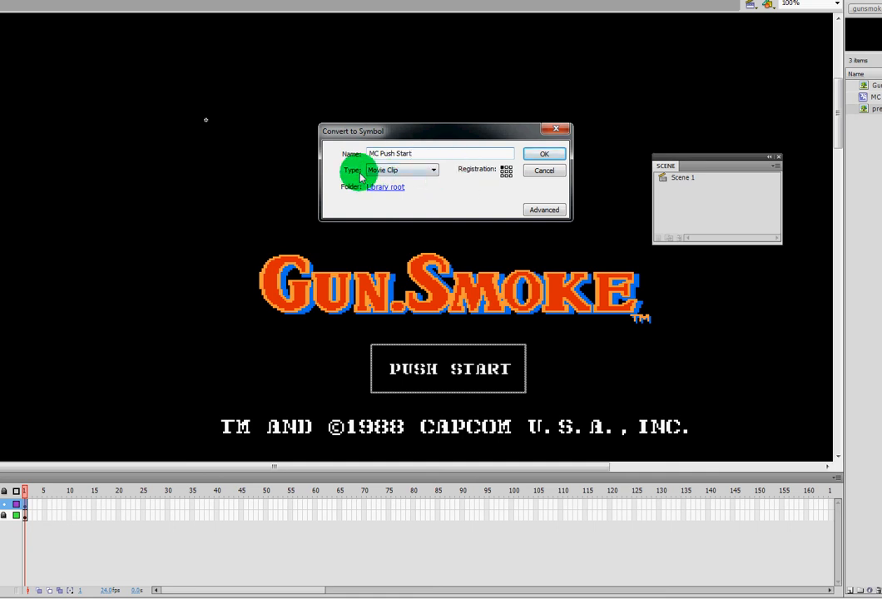
pyautogui.click(504, 171)
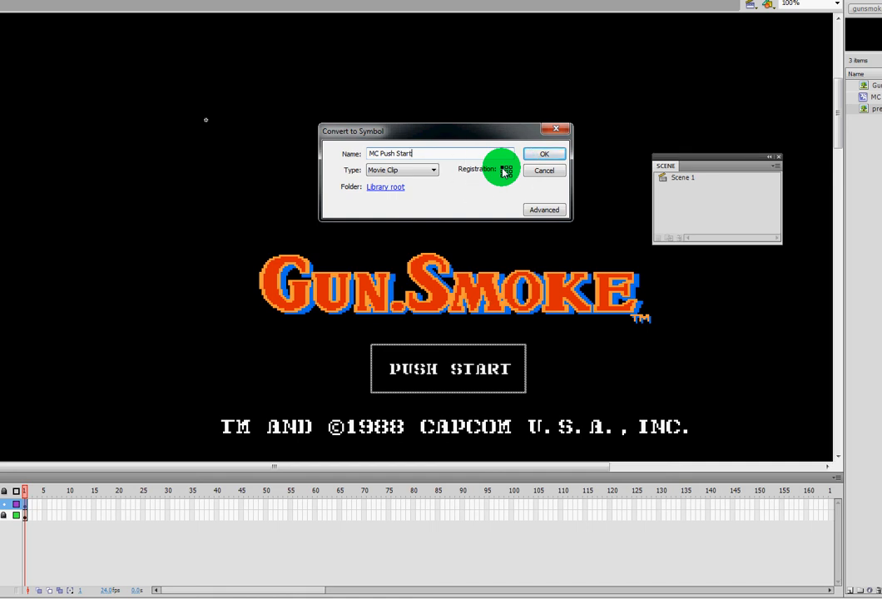
pyautogui.click(543, 154)
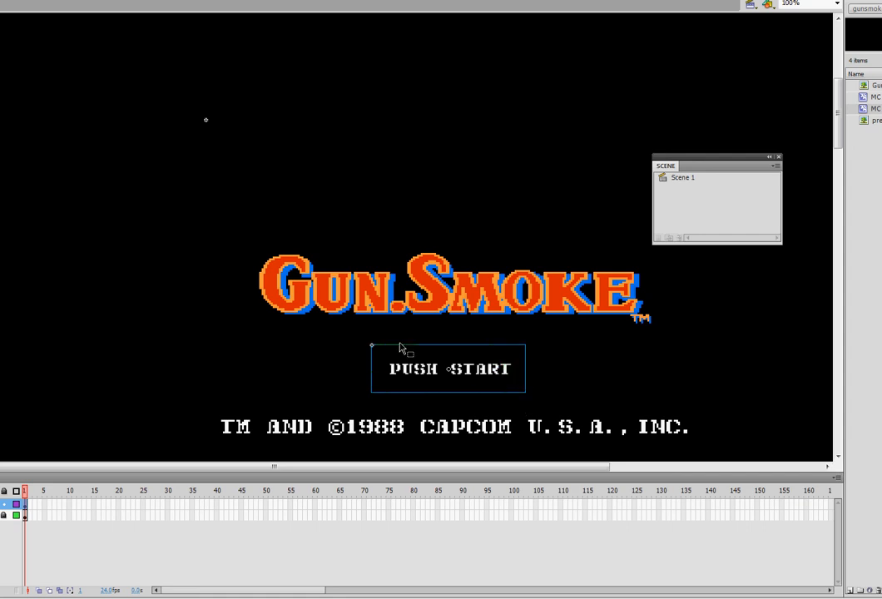
# Step: Look inside the MC Push Start symbol, return to MC Background and select the PUSH START clip
pyautogui.doubleClick(478, 376)
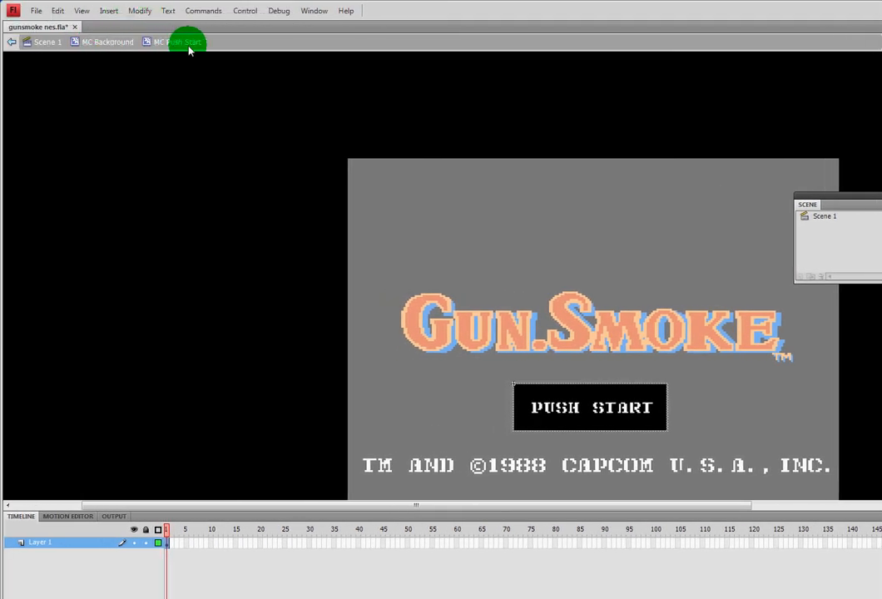
pyautogui.click(107, 43)
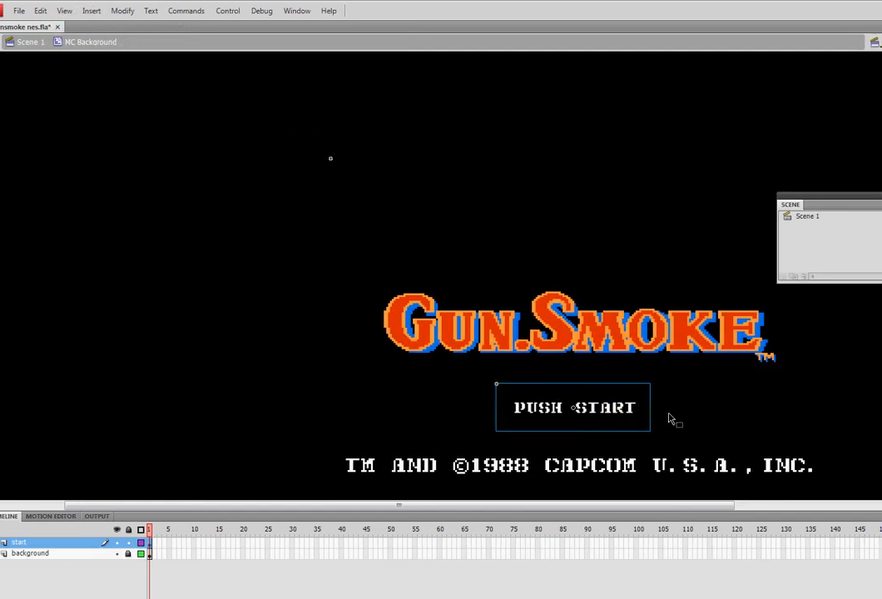
pyautogui.click(587, 420)
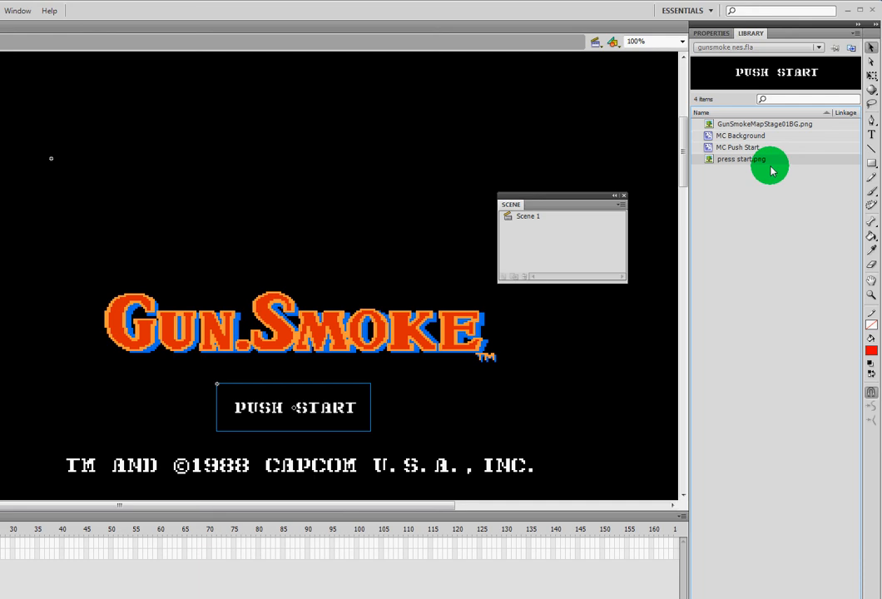
# Step: Open MC Push Start, enlarge its image with Free Transform and undo the scaling
pyautogui.moveTo(730, 172); pyautogui.dragTo(323, 419)
pyautogui.doubleClick(312, 409)
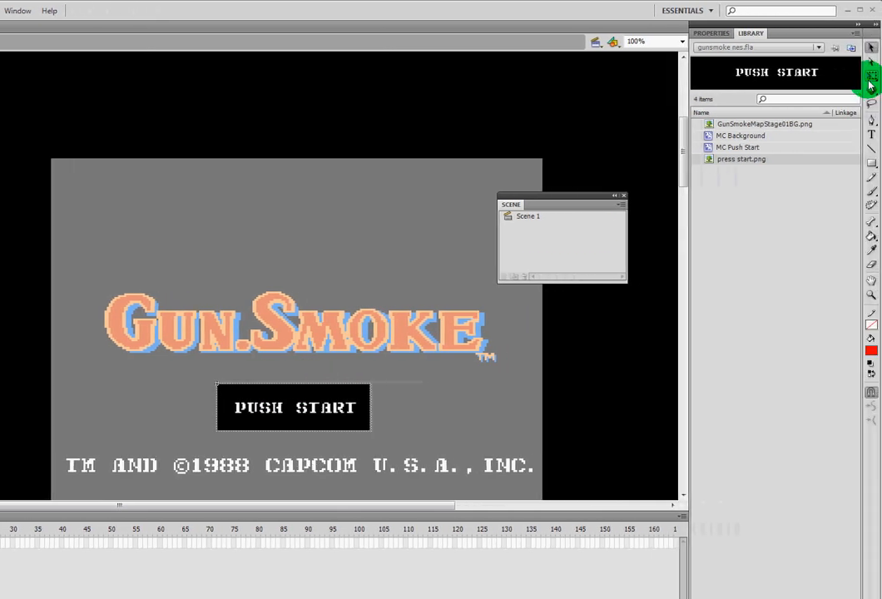
pyautogui.click(871, 83)
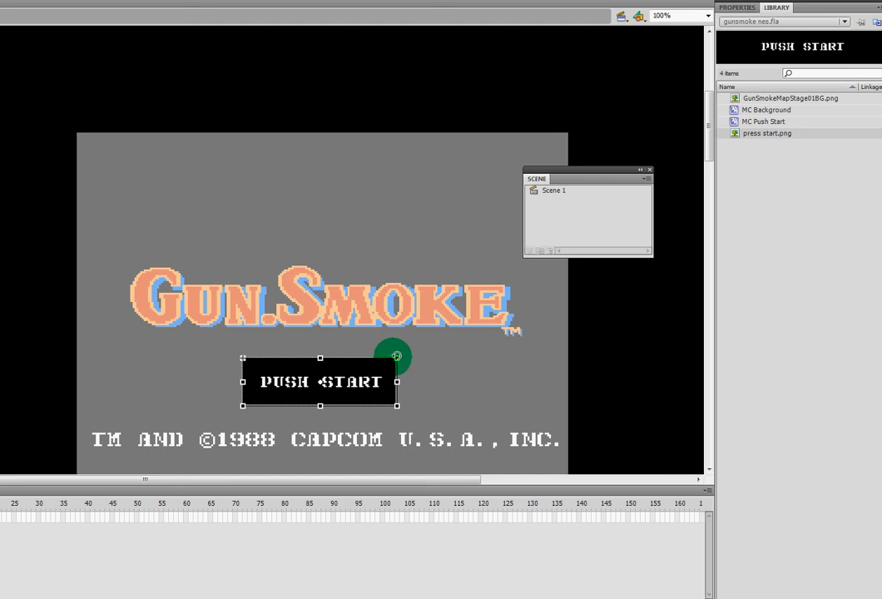
pyautogui.moveTo(396, 358); pyautogui.dragTo(420, 351)
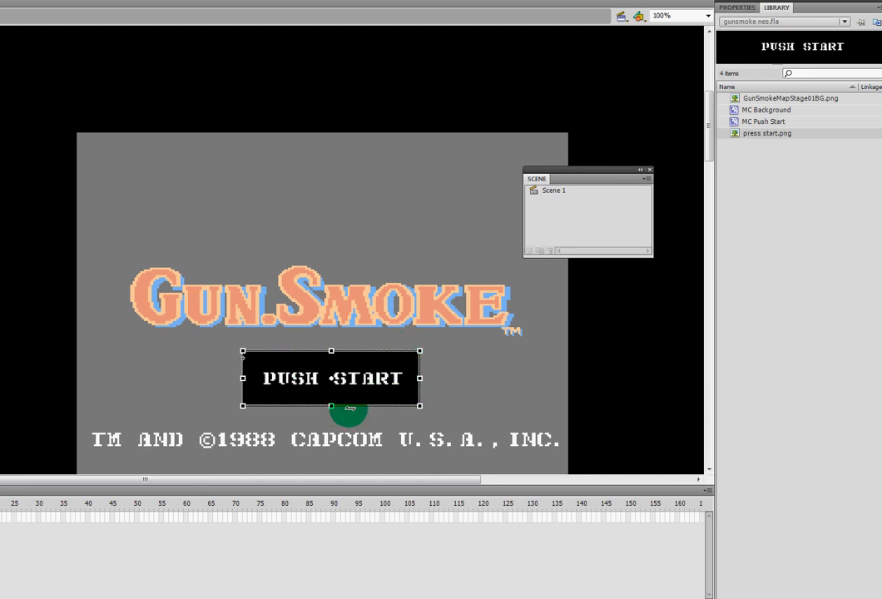
pyautogui.hotkey('ctrl', 'z')
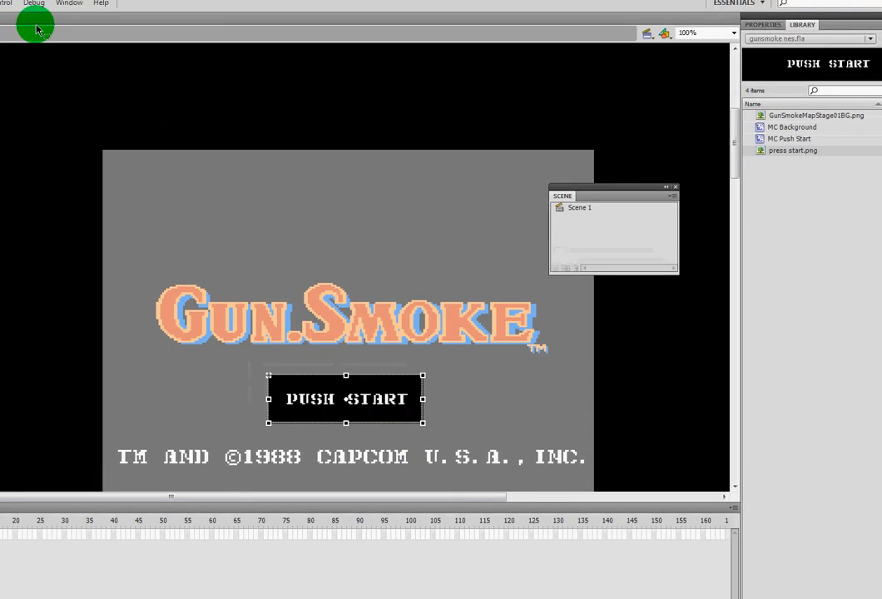
# Step: Break apart the PUSH START image inside MC Push Start into an editable bitmap shape and deselect it
pyautogui.click(44, 13)
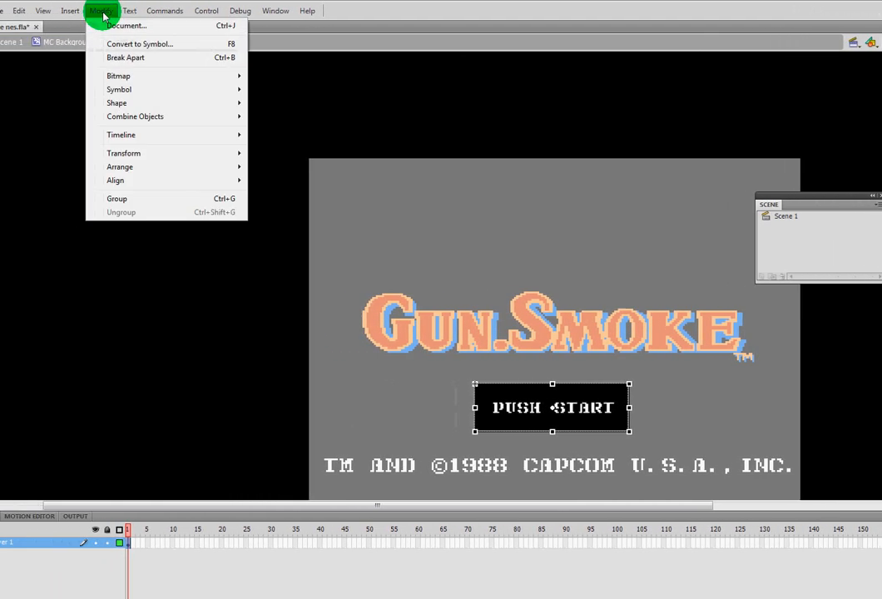
pyautogui.click(167, 58)
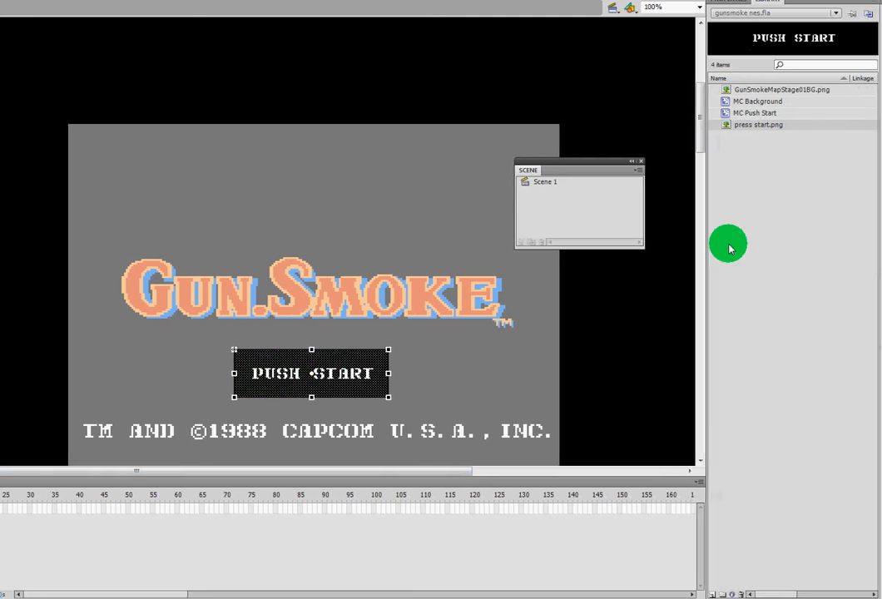
pyautogui.click(402, 358)
# Step: Try deleting the black strips above and below the PUSH START text, and undo the deletions
pyautogui.moveTo(367, 382); pyautogui.dragTo(176, 387)
pyautogui.press('Delete')
pyautogui.moveTo(259, 405); pyautogui.dragTo(201, 394)
pyautogui.press('Delete')
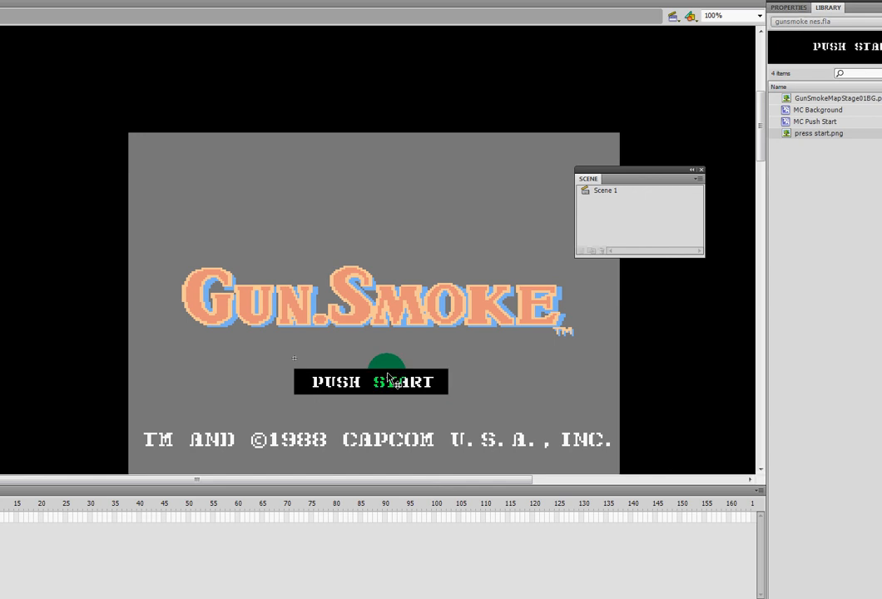
pyautogui.hotkey('ctrl', 'z')
pyautogui.hotkey('ctrl', 'z')
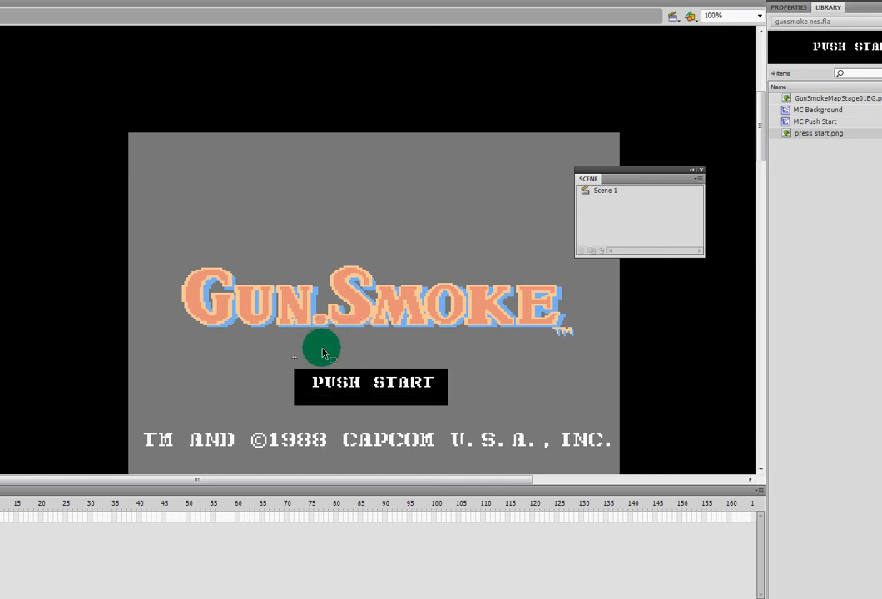
pyautogui.hotkey('ctrl', 'z')
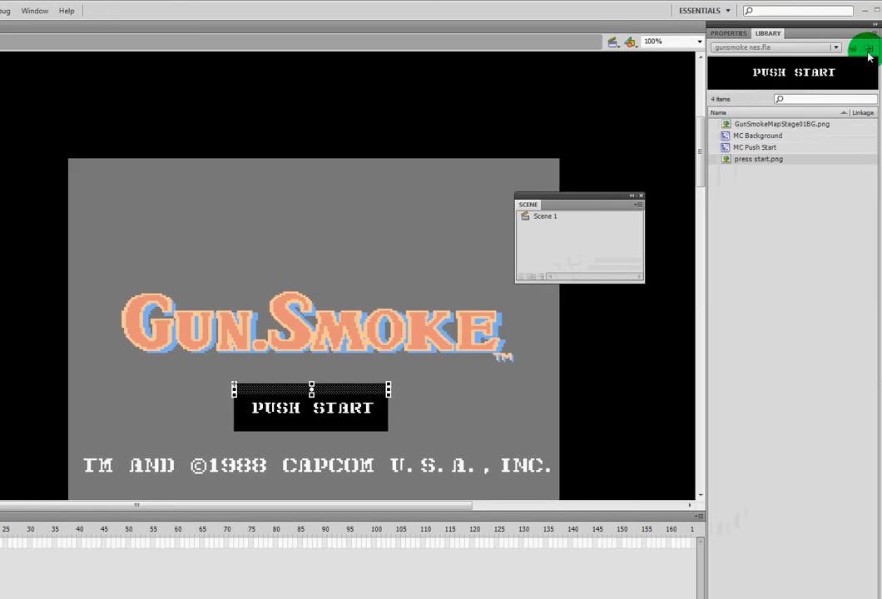
# Step: Select the whole PUSH START shape and enlarge it slightly about its centre with Free Transform, undoing the extra horizontal squeeze
pyautogui.click(872, 48)
pyautogui.click(407, 333)
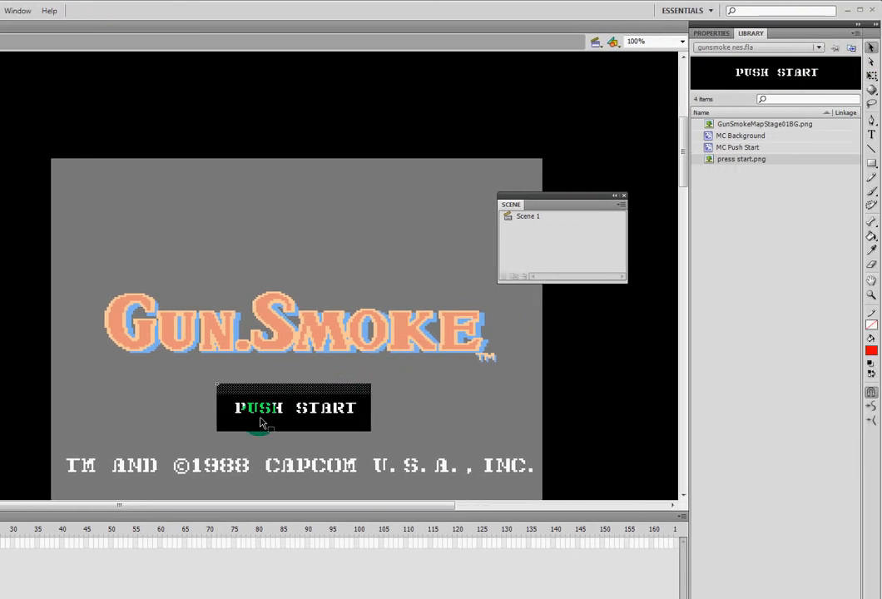
pyautogui.click(309, 412)
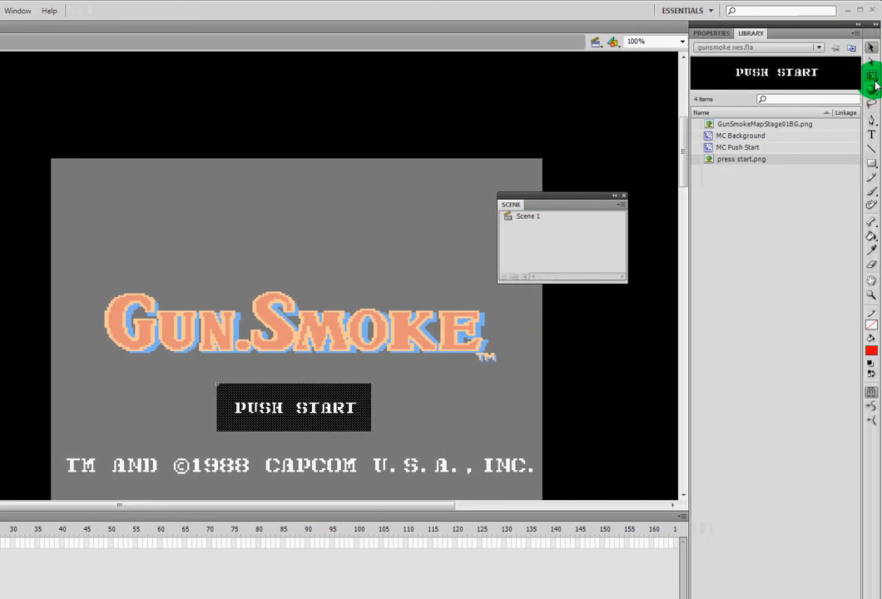
pyautogui.click(873, 78)
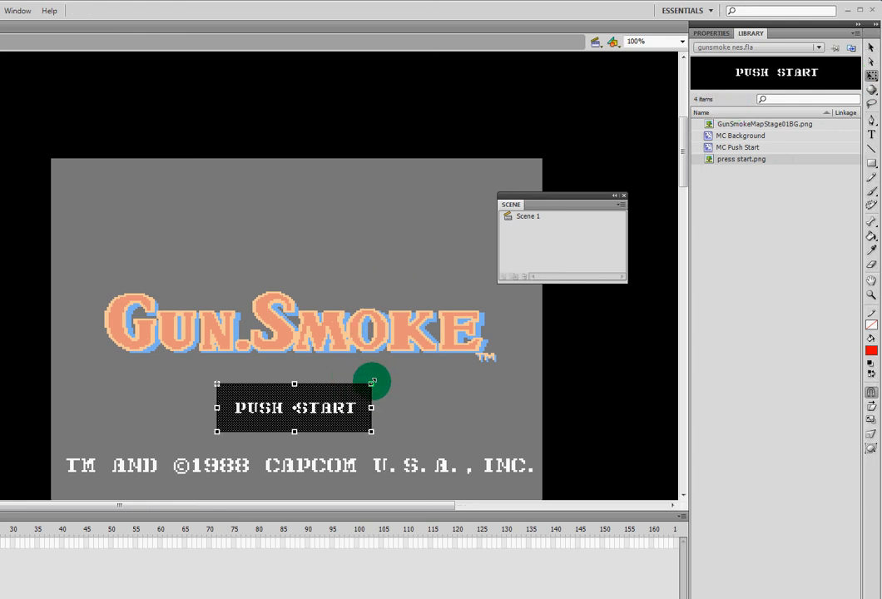
pyautogui.moveTo(379, 377)
pyautogui.mouseDown()
pyautogui.moveTo(387, 370)
pyautogui.moveTo(387, 377)
pyautogui.mouseUp()
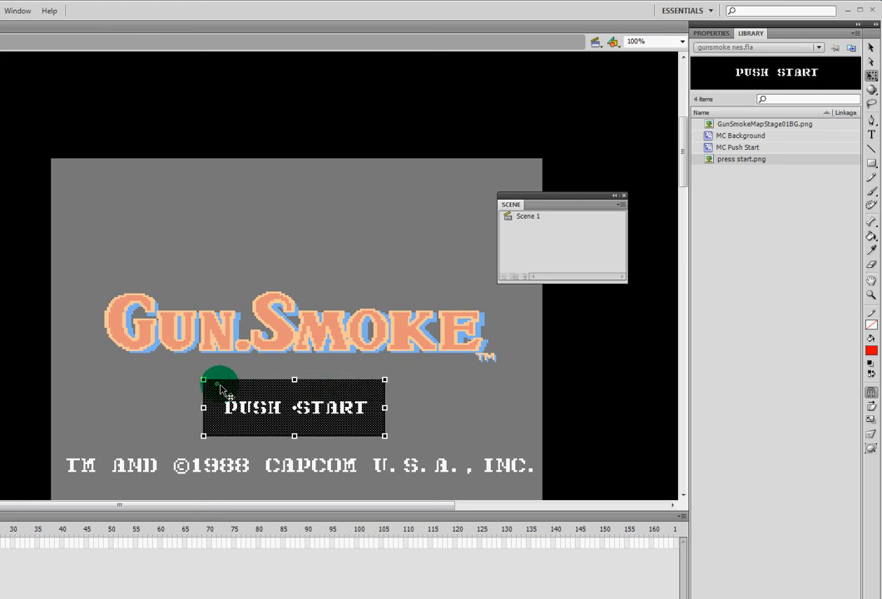
pyautogui.moveTo(393, 408); pyautogui.dragTo(351, 408)
pyautogui.hotkey('ctrl', 'z')
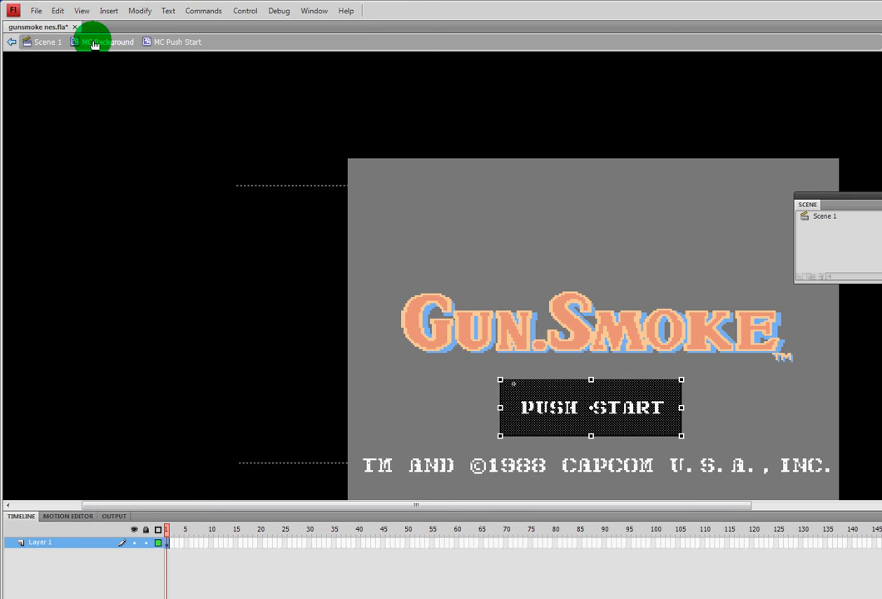
# Step: Return to the MC Background symbol and deselect the PUSH START clip
pyautogui.click(93, 44)
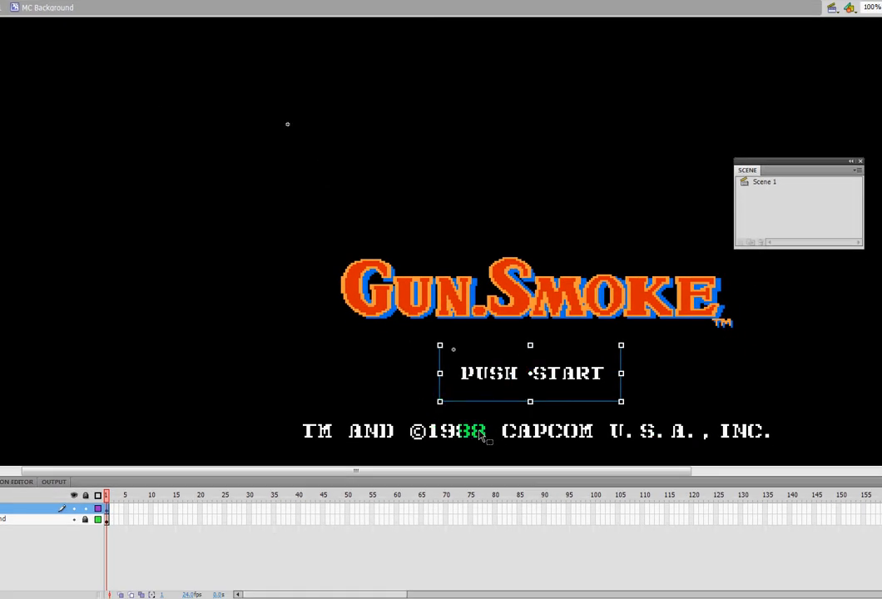
pyautogui.click(331, 379)
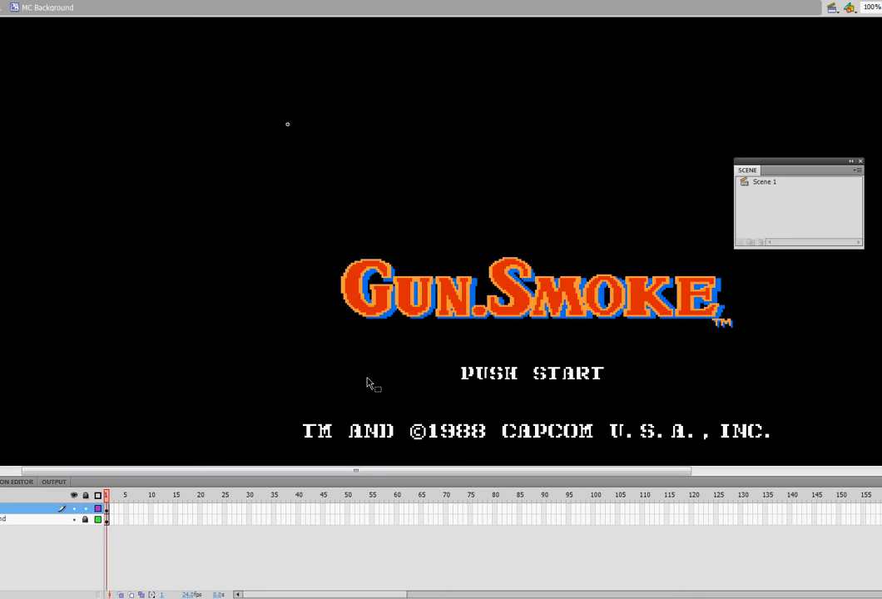